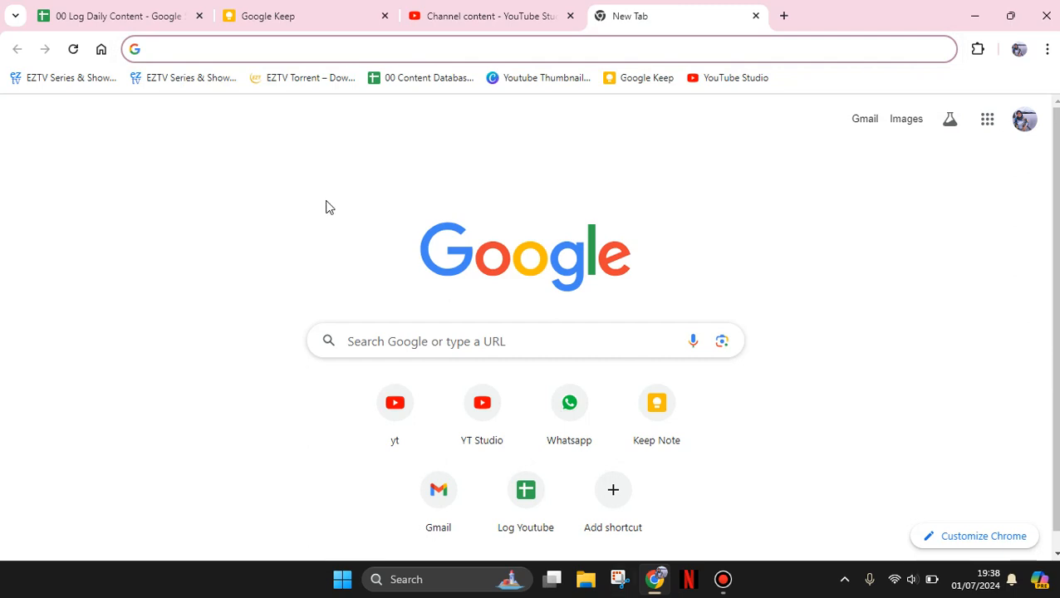
Search the web for "download git" and open the Downloads page on git-scm.com
type("do")
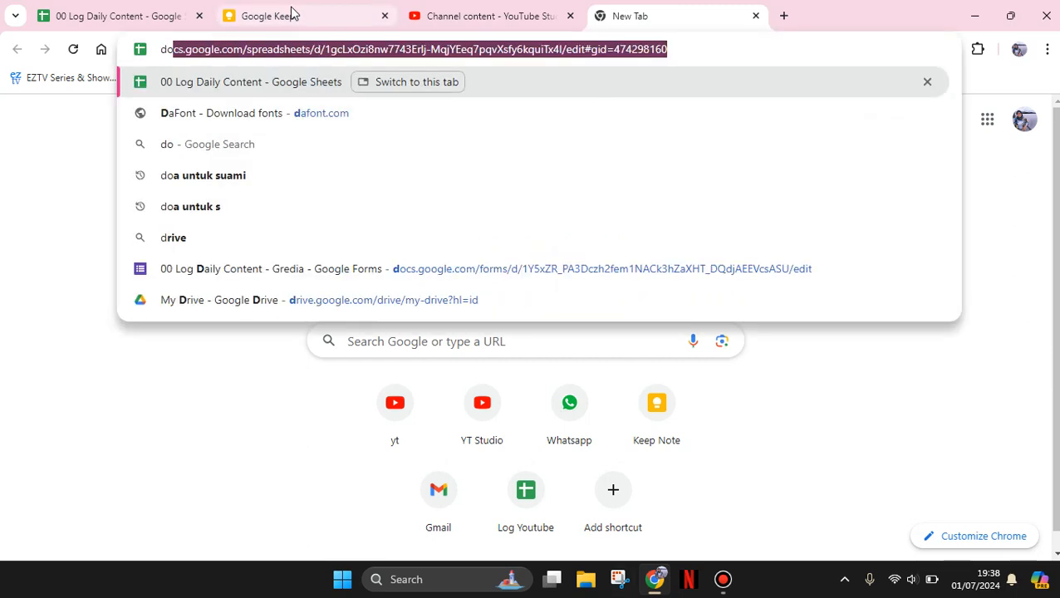
type("wnload ")
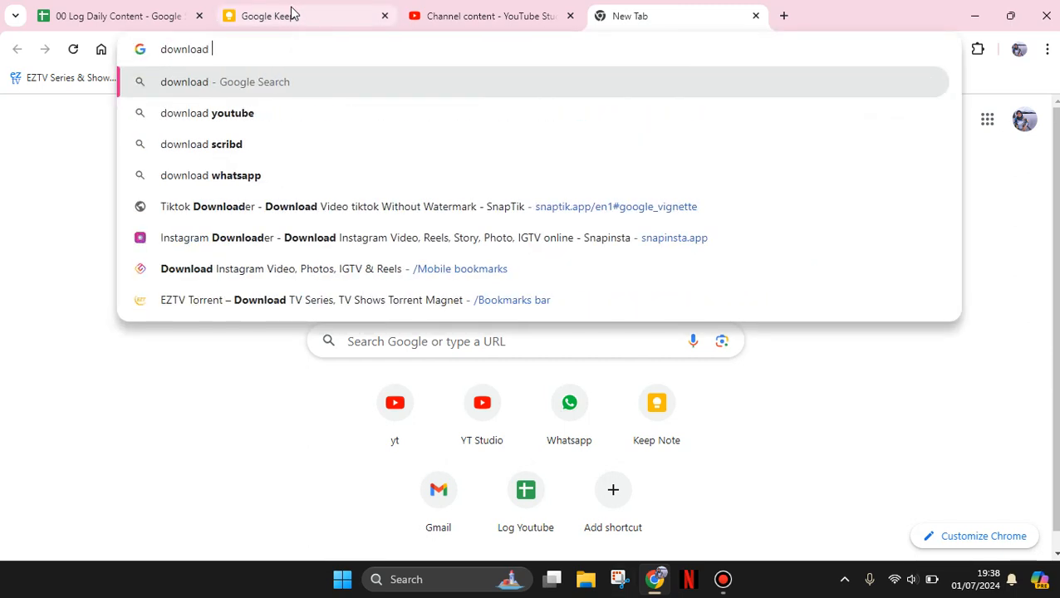
type("git")
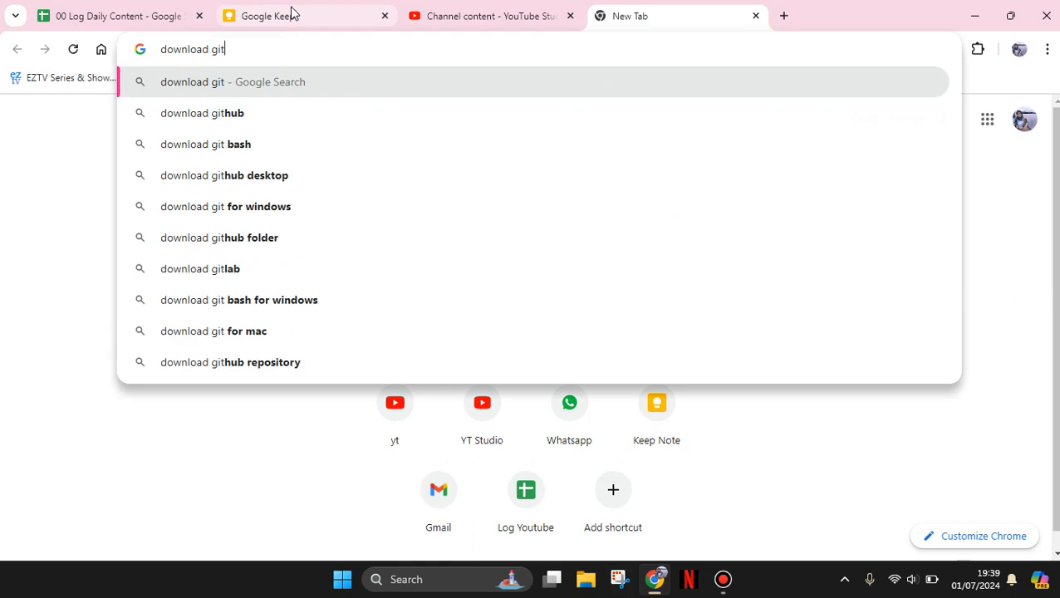
key("Return")
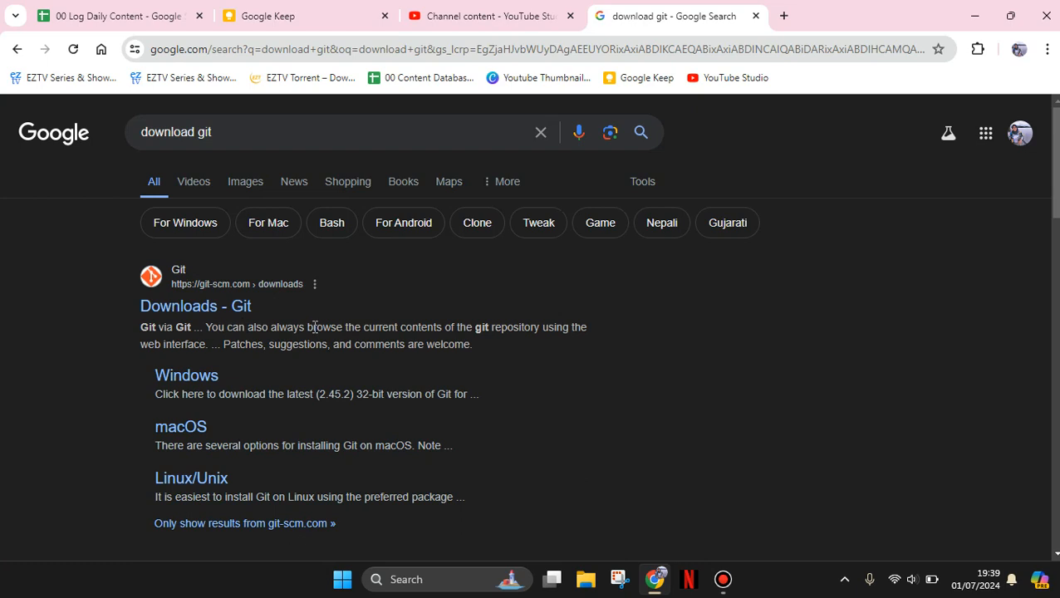
left_click(225, 303)
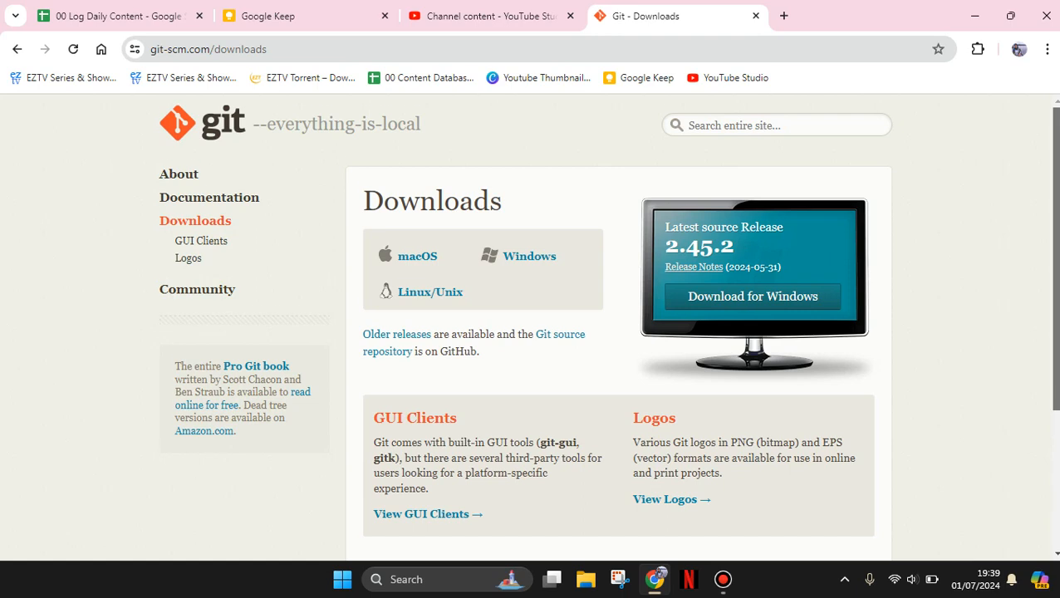
Download the standalone 64-bit Git for Windows Setup, saving it as Git-2.45.2-64-bit.exe in Downloads\Programs
scroll(1053, 257, "down", 1)
scroll(607, 329, "down", 1)
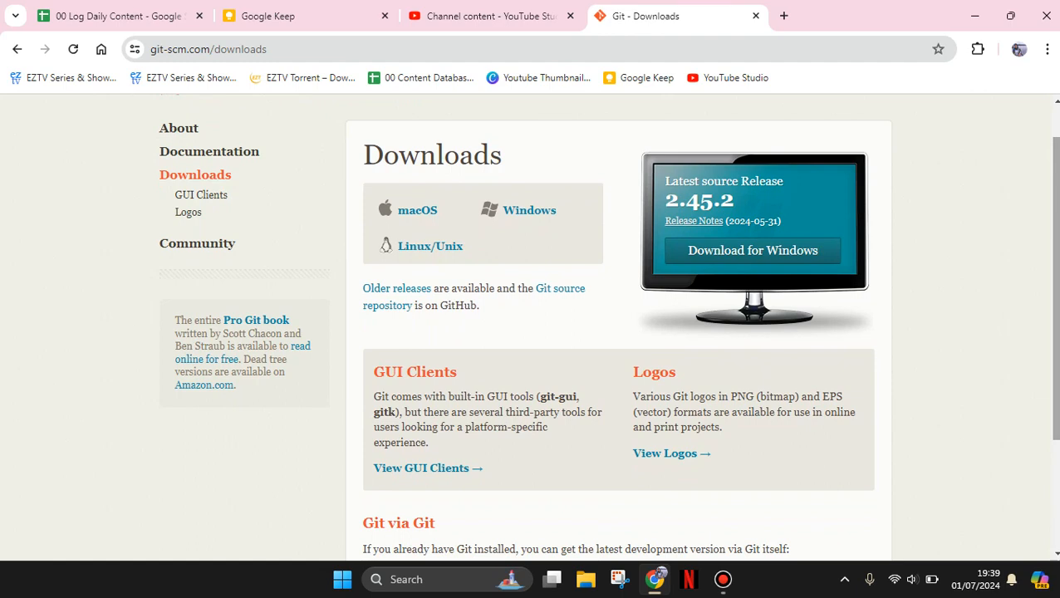
left_click_drag(1055, 416, 1055, 421)
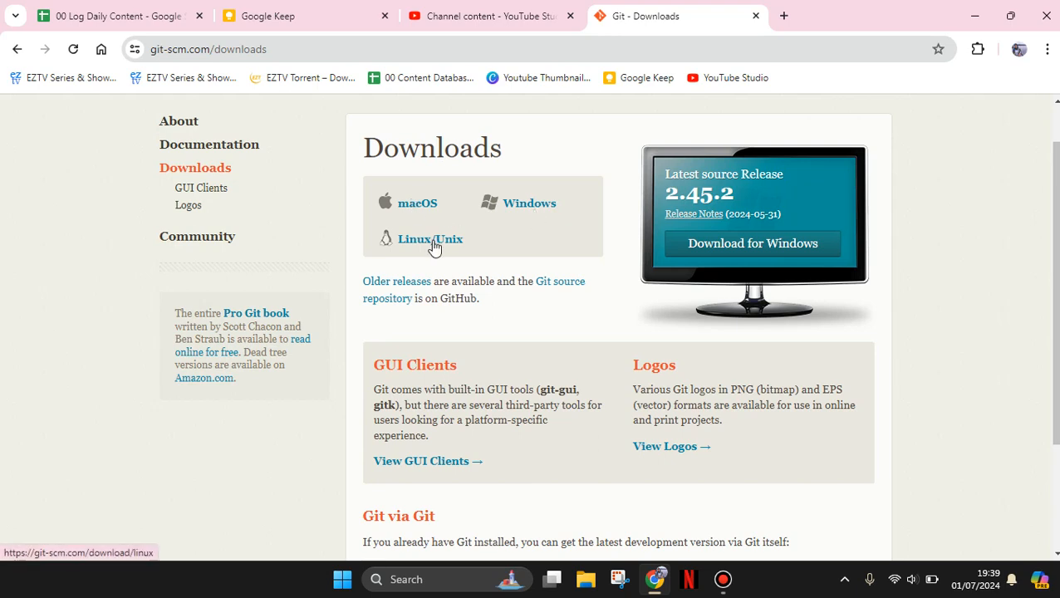
left_click(516, 212)
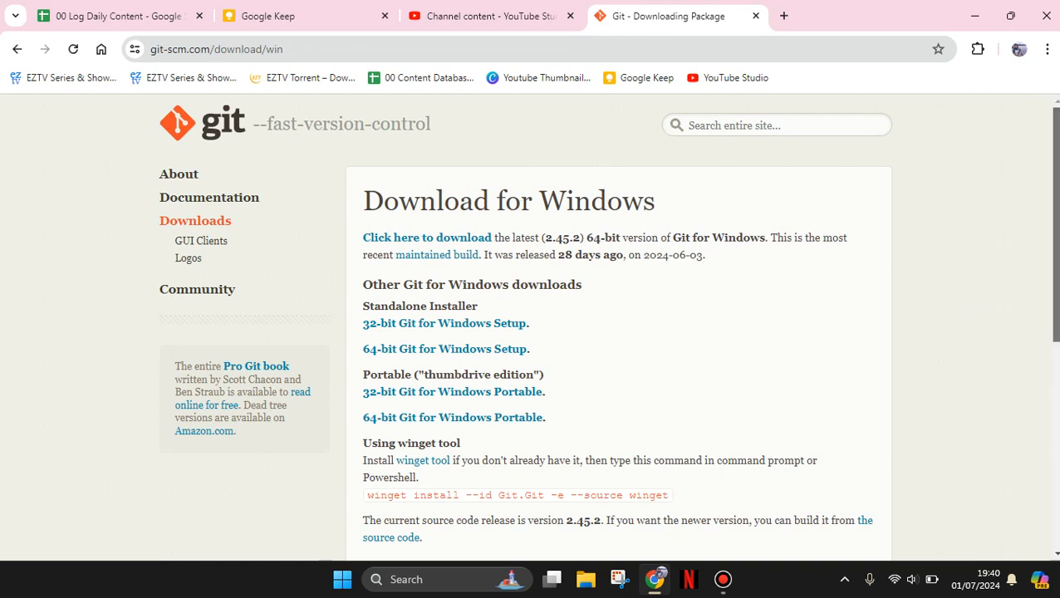
scroll(1053, 239, "down", 1)
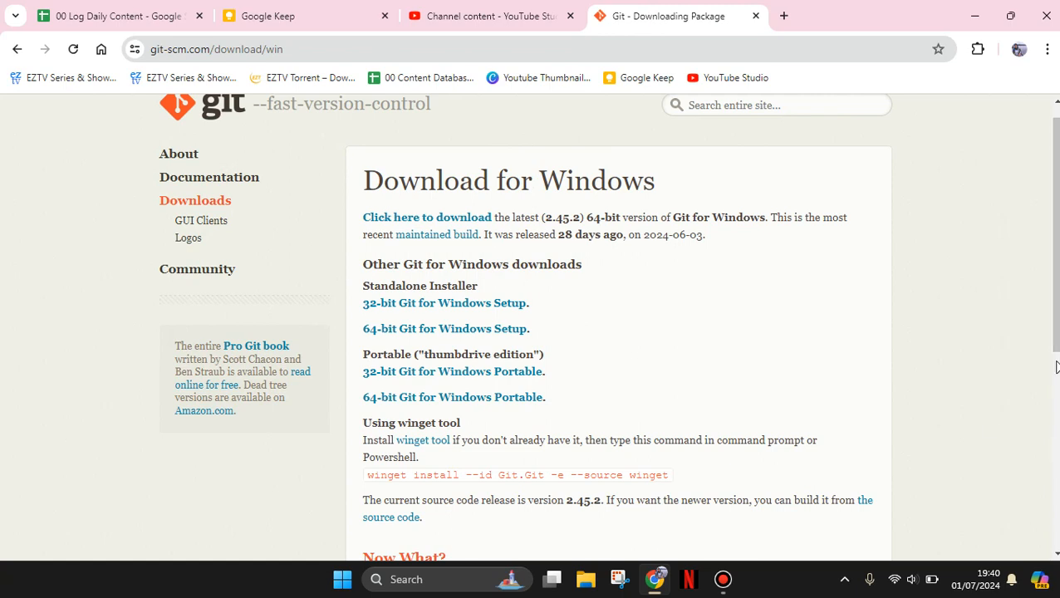
left_click(443, 329)
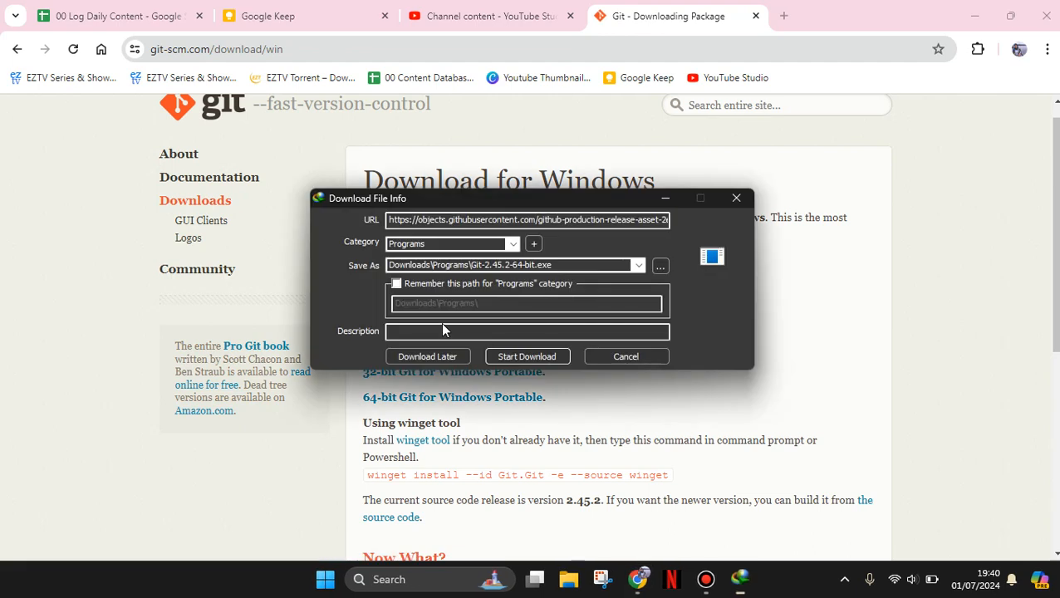
left_click(524, 352)
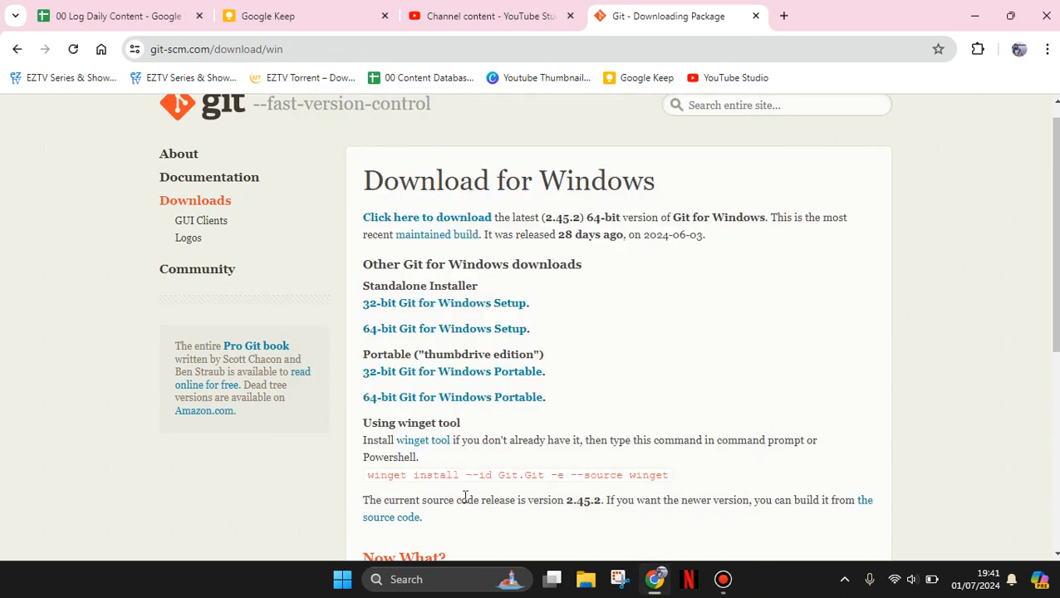
Switch to File Explorer and run the Git-2.45.2-64-bit installer from the Programs folder in Downloads
left_click(585, 581)
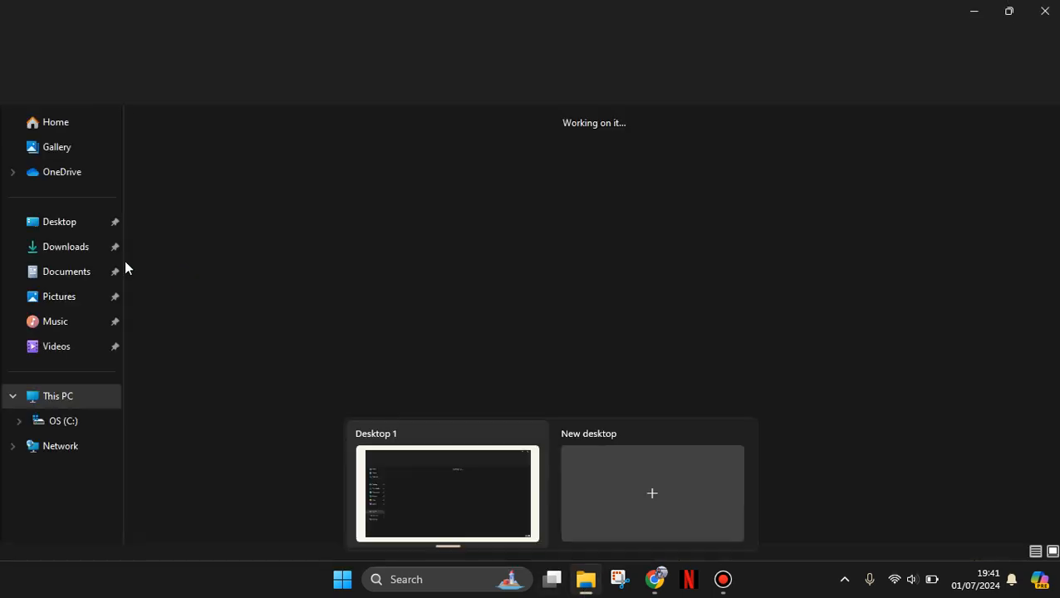
left_click(85, 249)
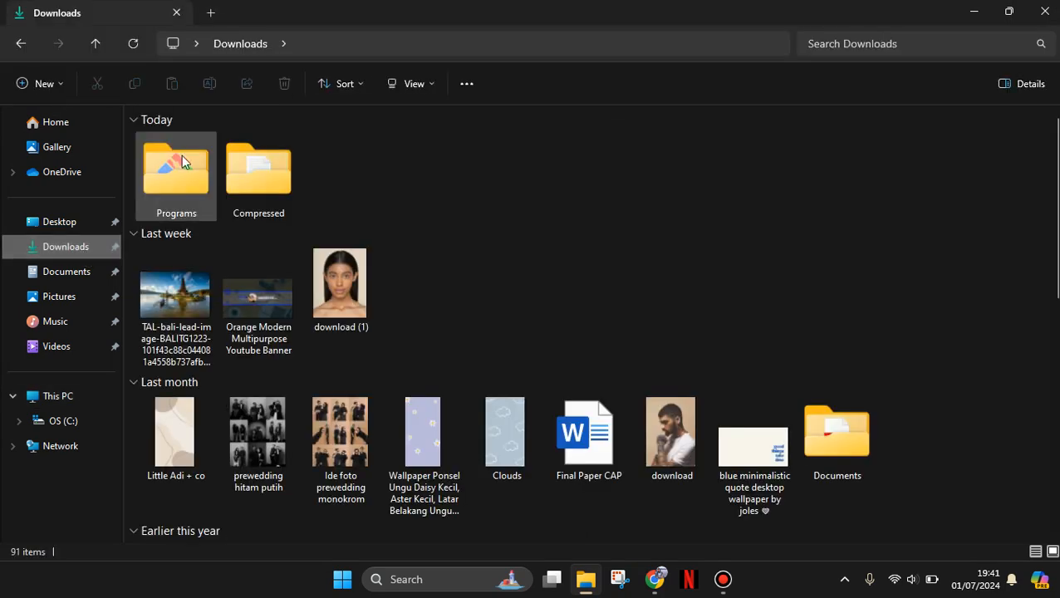
double_click(181, 157)
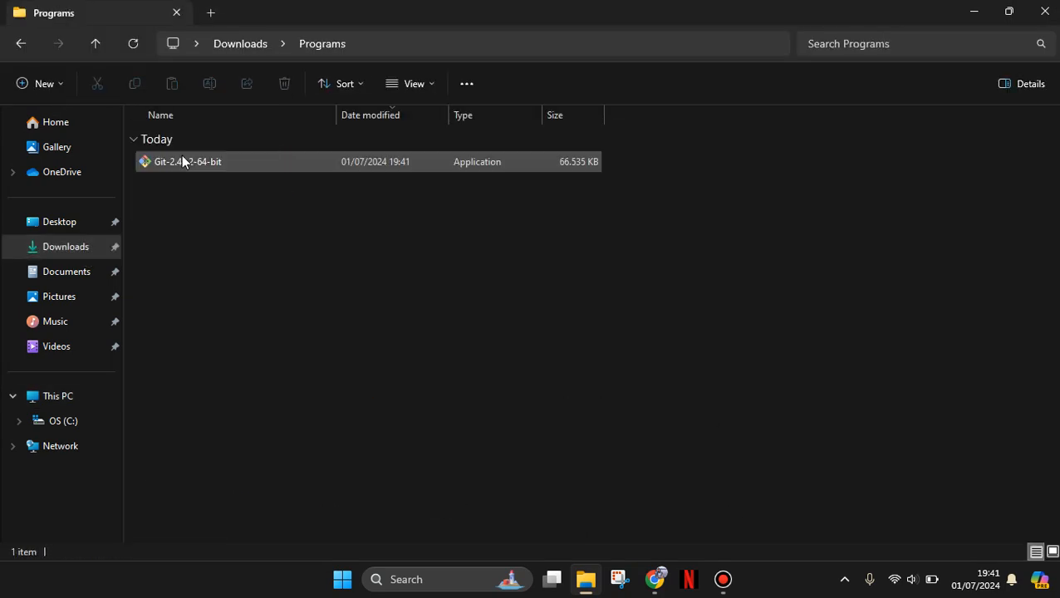
double_click(195, 169)
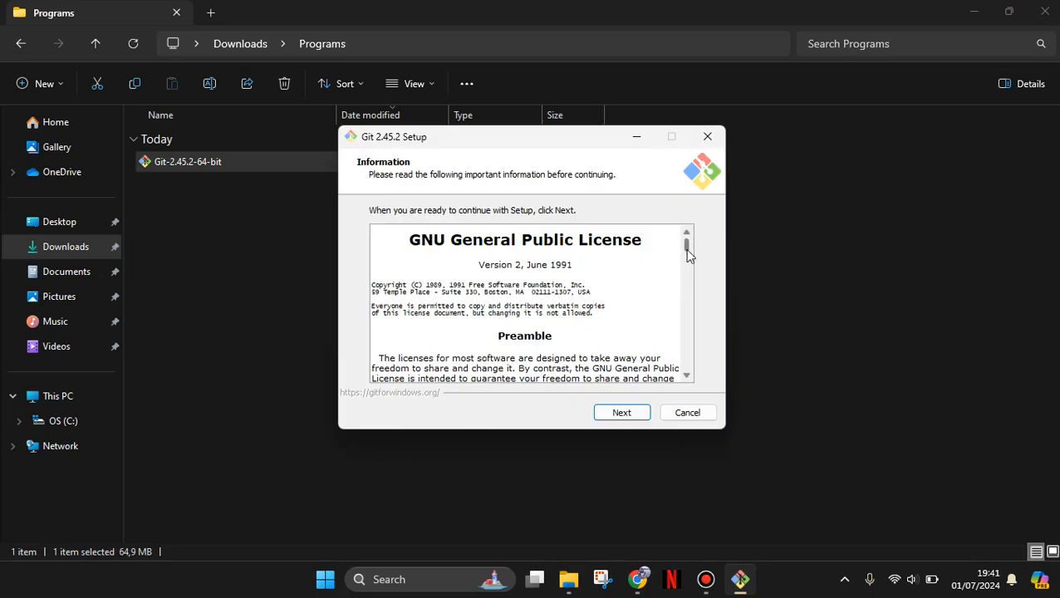
Review the GNU General Public License to its end and accept C:\Program Files\Git as the install destination
left_click_drag(687, 252, 686, 366)
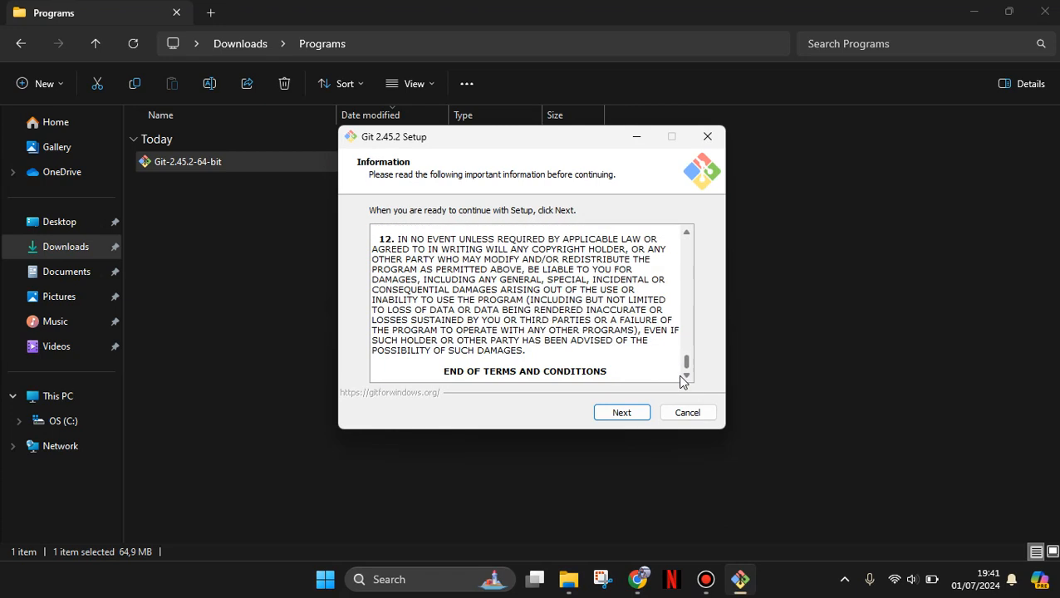
left_click(609, 420)
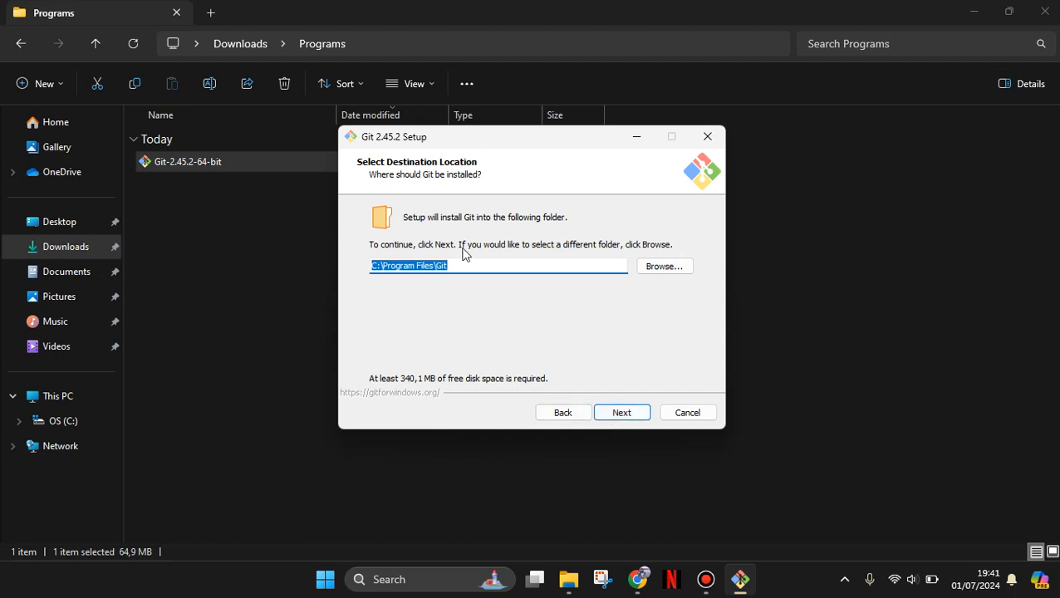
left_click(618, 412)
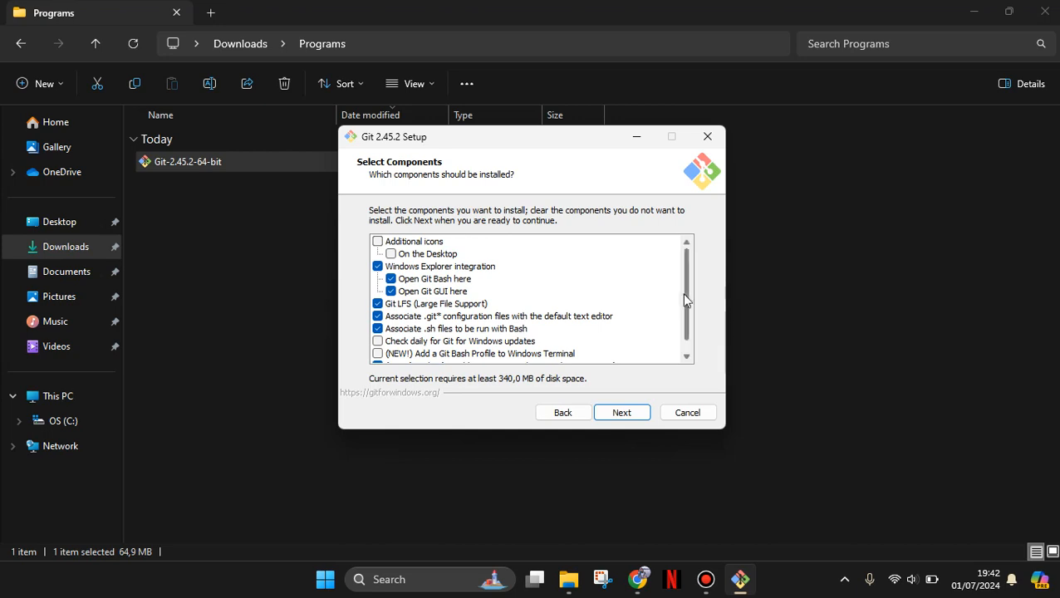
Accept the default setup choices from components and the Git Start Menu folder through Let Git decide for the initial branch name
scroll(681, 349, "down", 1)
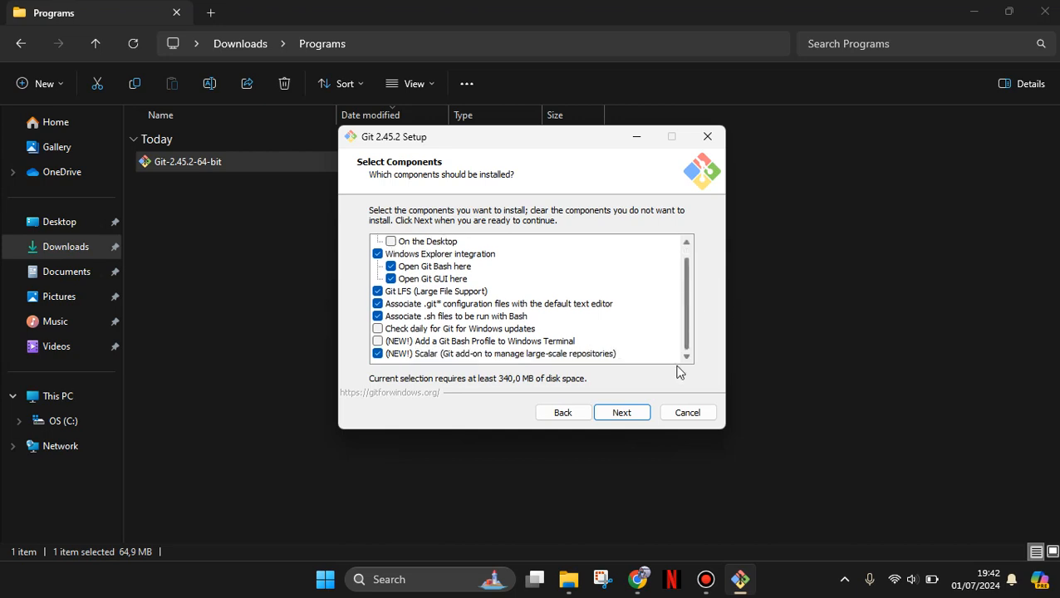
left_click(623, 412)
left_click(623, 412)
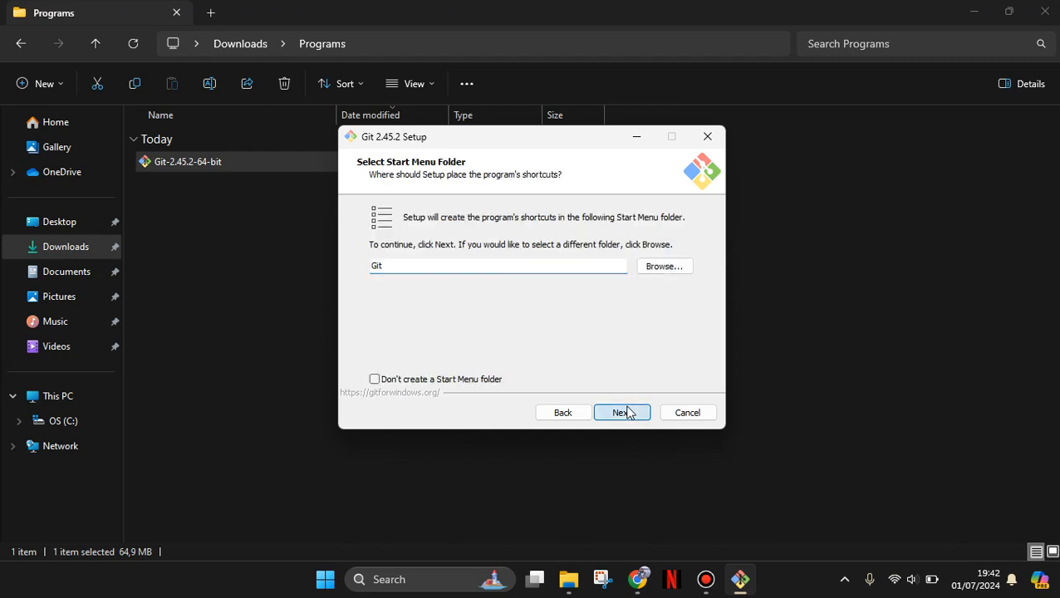
left_click(623, 412)
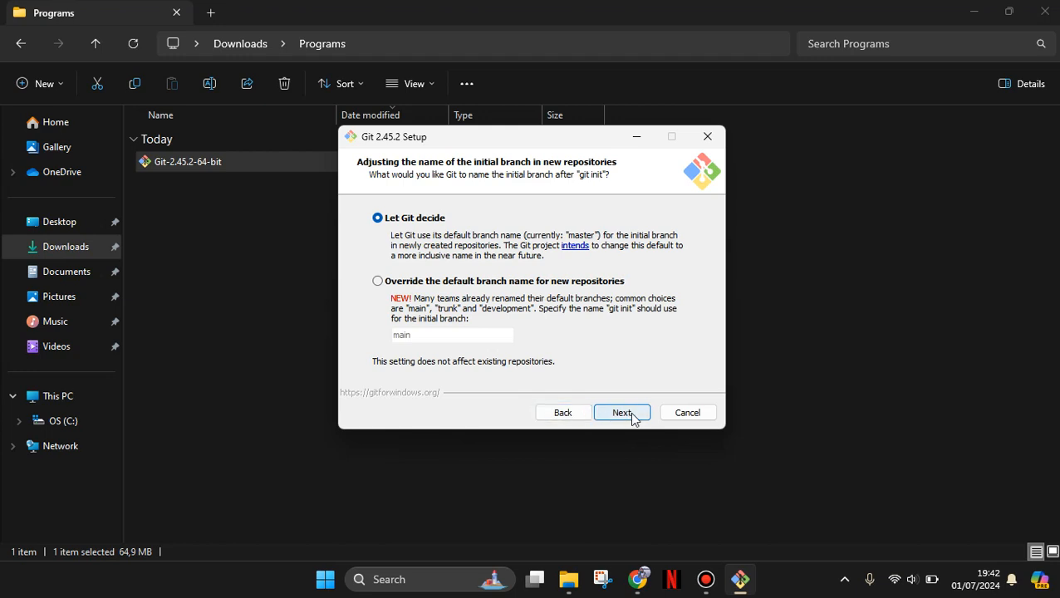
left_click(623, 412)
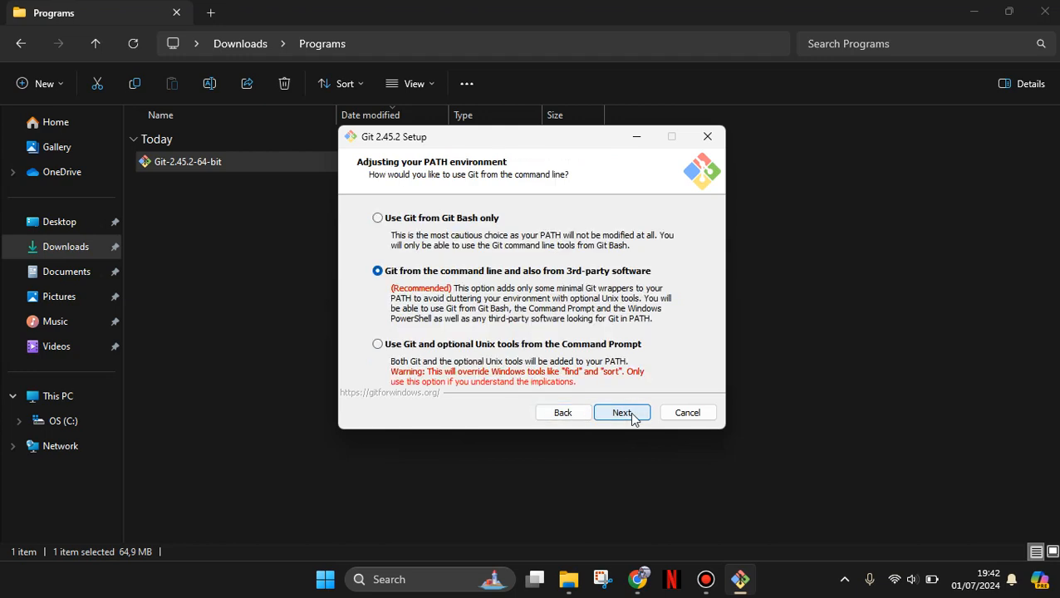
Set the PATH environment to Use Git from Git Bash only and keep the bundled OpenSSH option
left_click(416, 223)
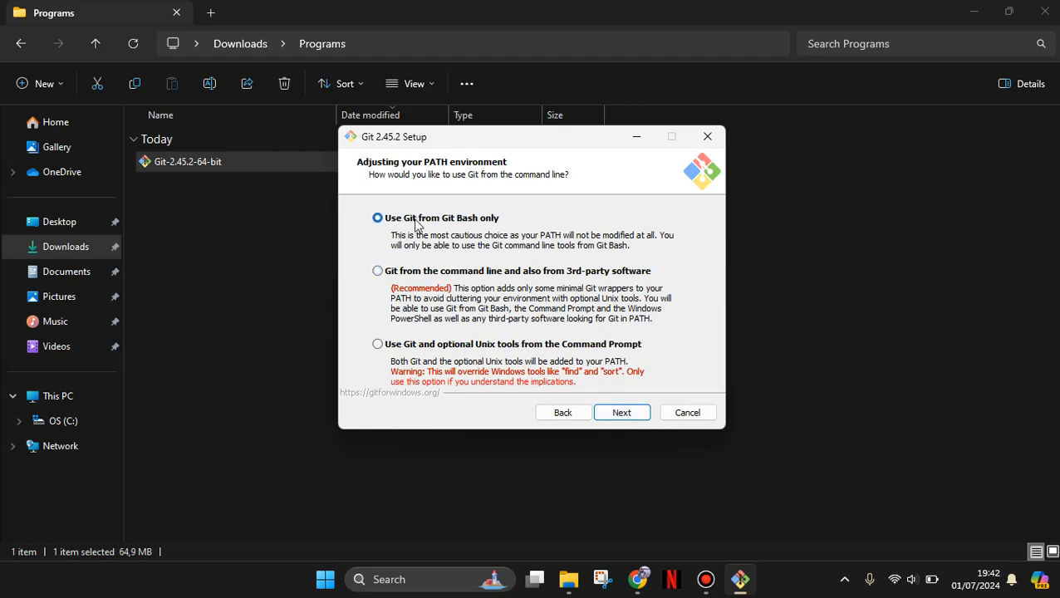
left_click(612, 412)
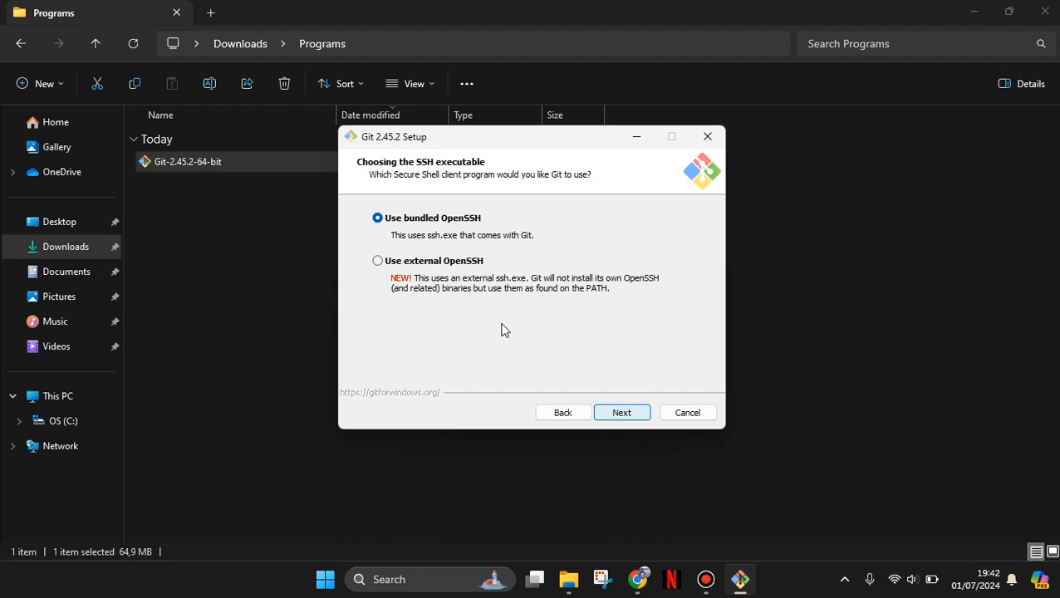
left_click(635, 419)
left_click(636, 420)
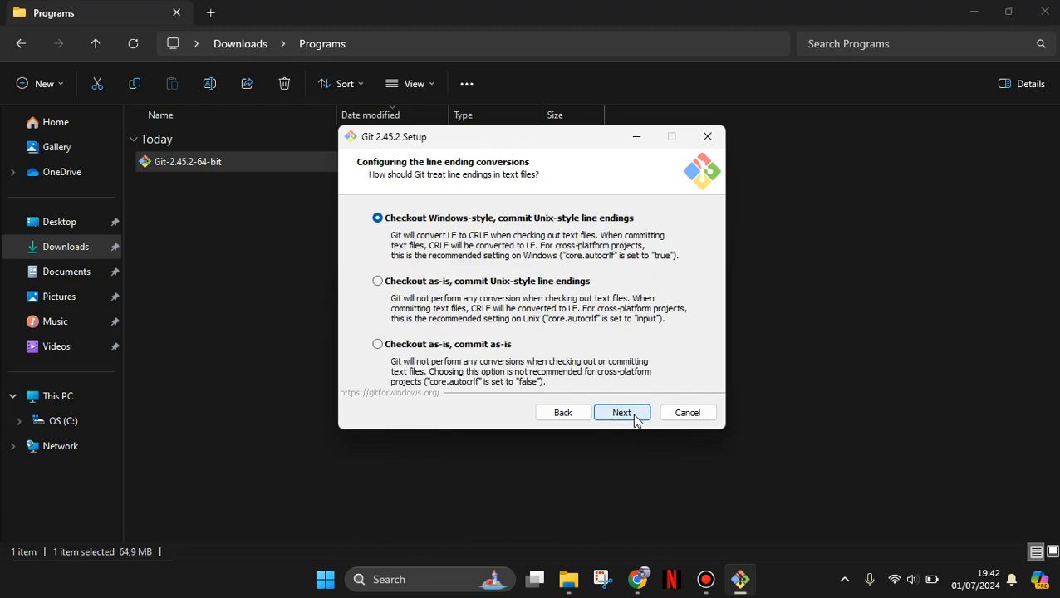
Keep the defaults from Windows-style checkout line endings through the experimental options, including Fast-forward or merge for git pull, and start the installation
left_click(635, 420)
left_click(636, 420)
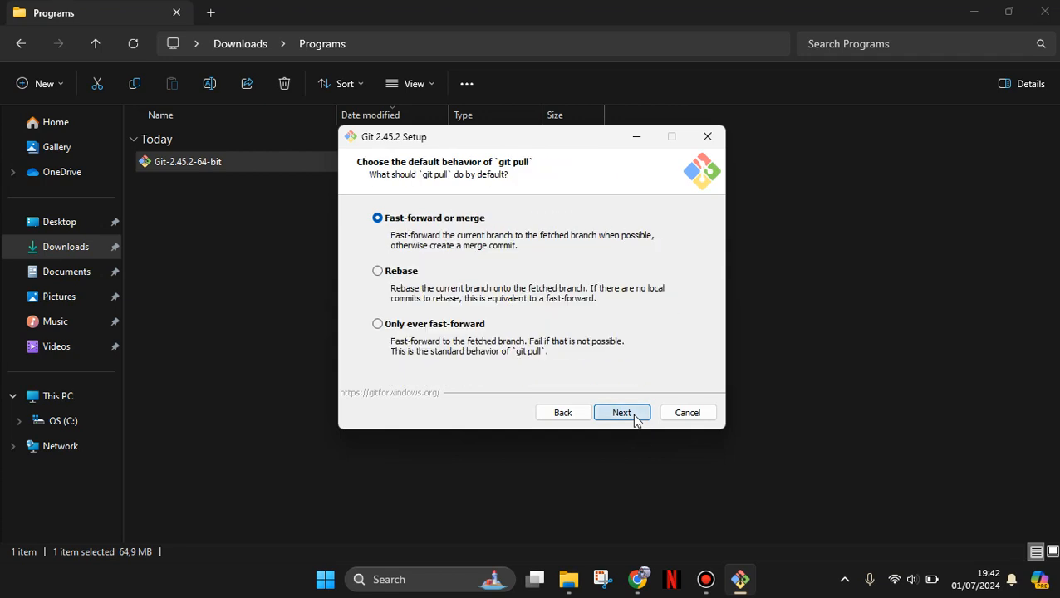
left_click(635, 420)
left_click(635, 419)
left_click(635, 420)
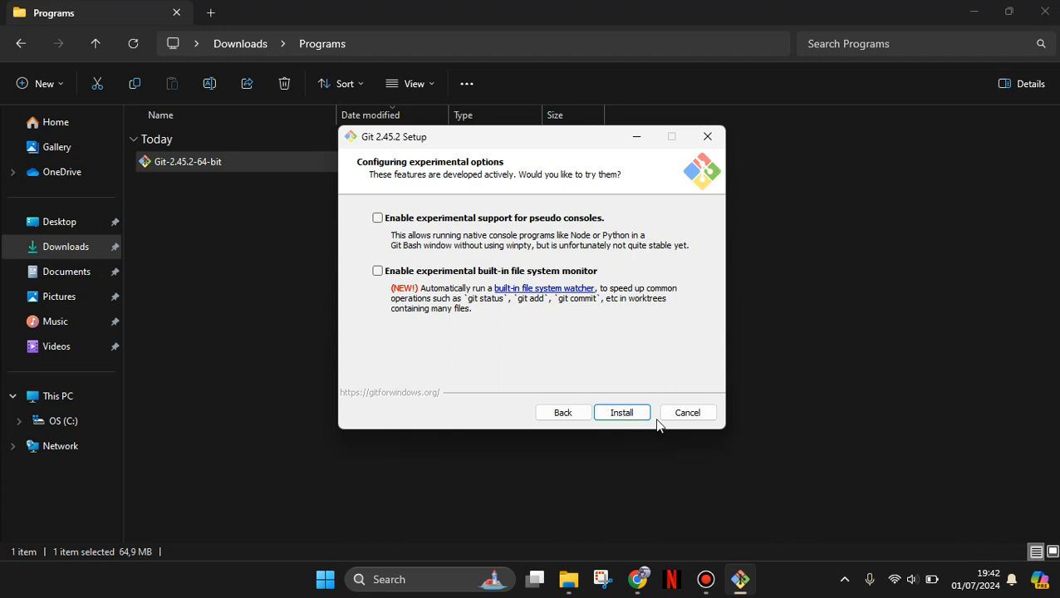
left_click(635, 415)
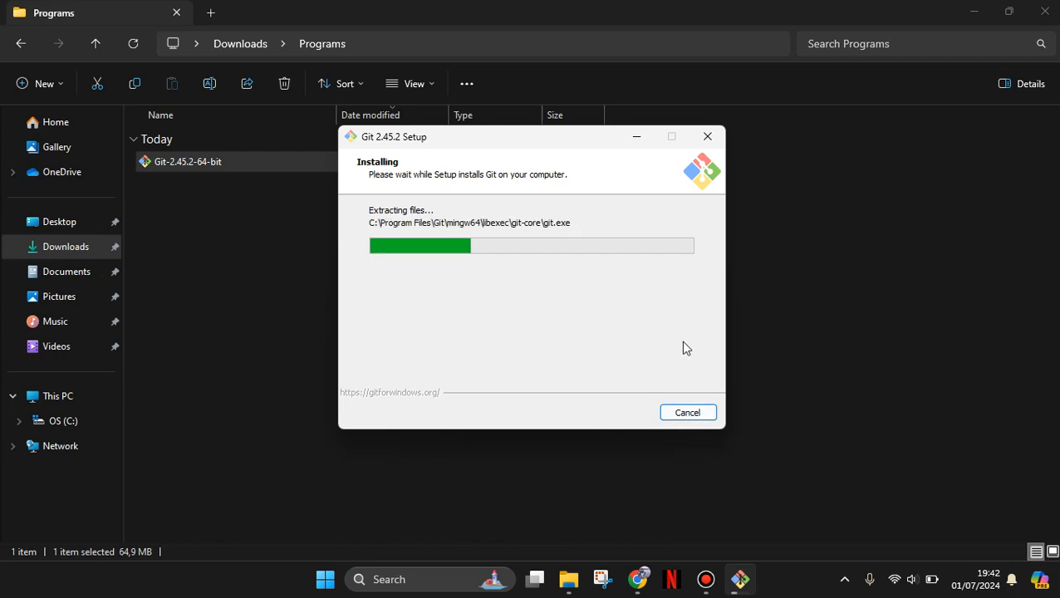
left_click(687, 413)
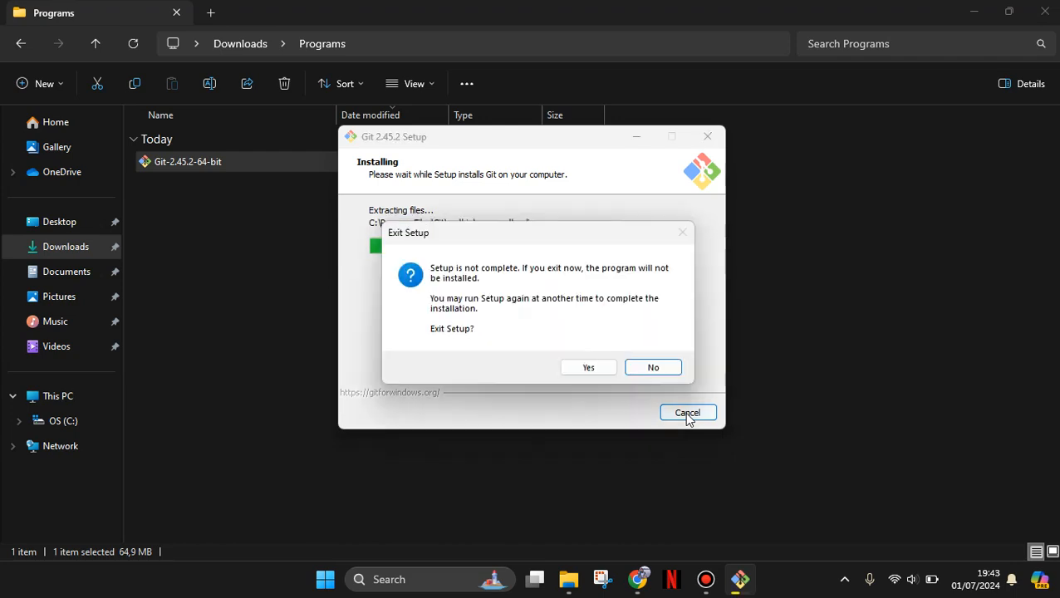
left_click(705, 579)
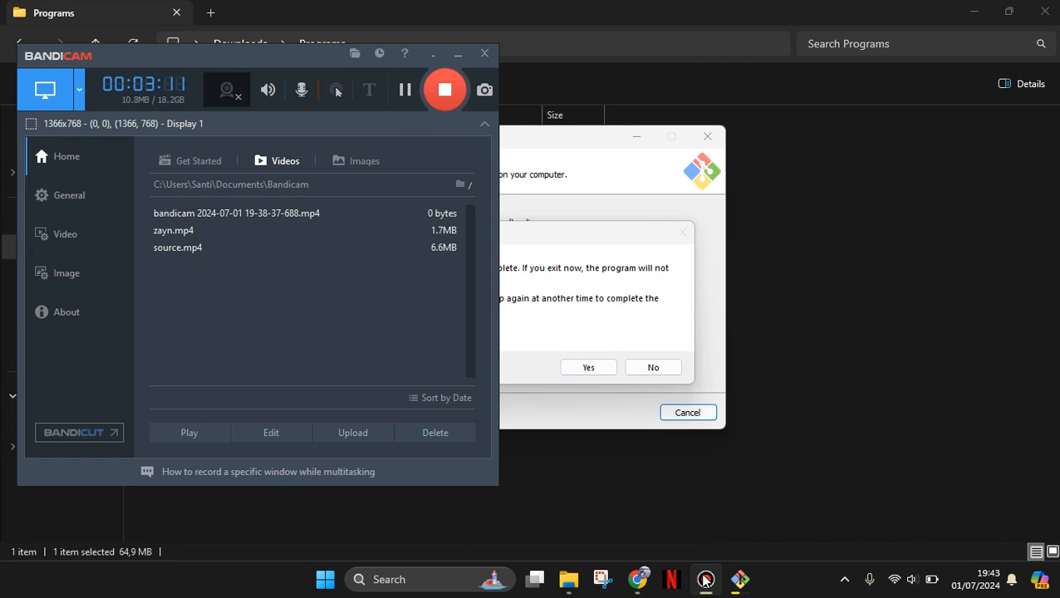